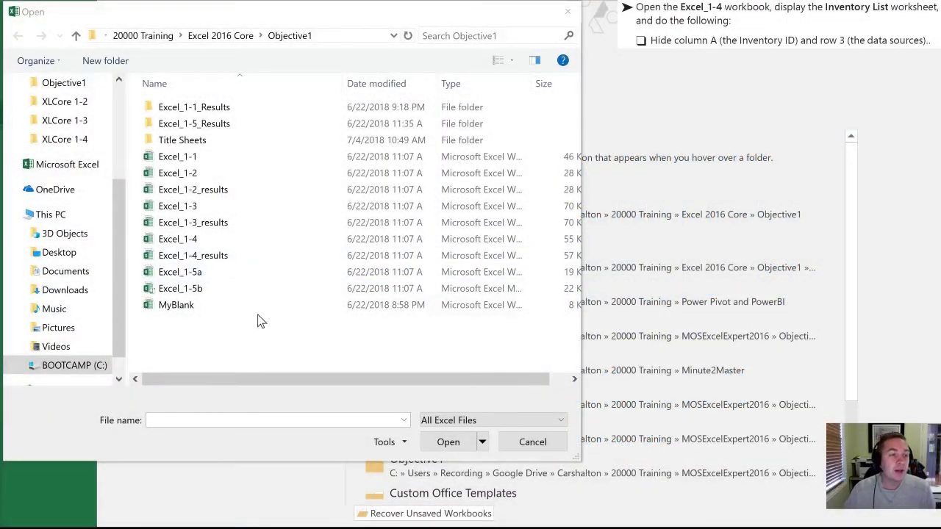
# Step: Open the Excel_1-4 workbook from the Objective1 folder
pyautogui.doubleClick(170, 239)
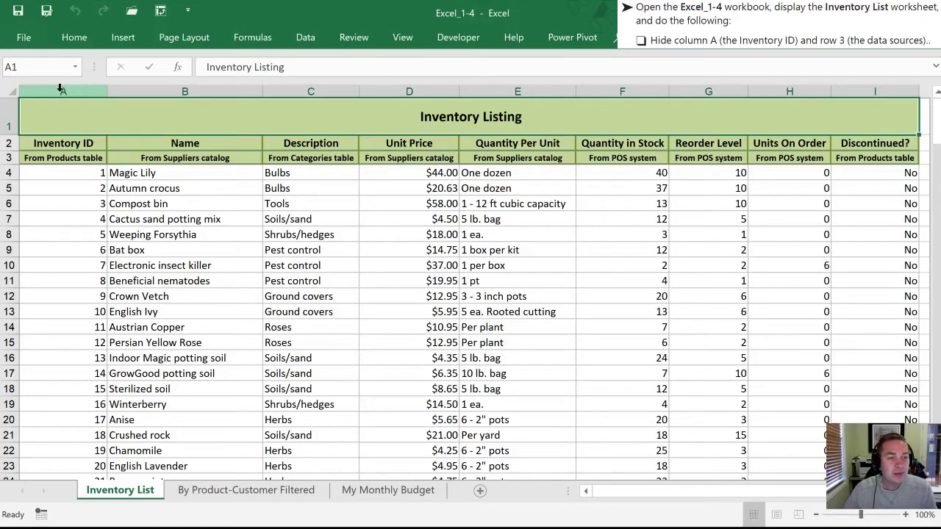
# Step: Try hiding the Inventory ID column (column A) on the Inventory List sheet and undo the change
pyautogui.click(61, 88)
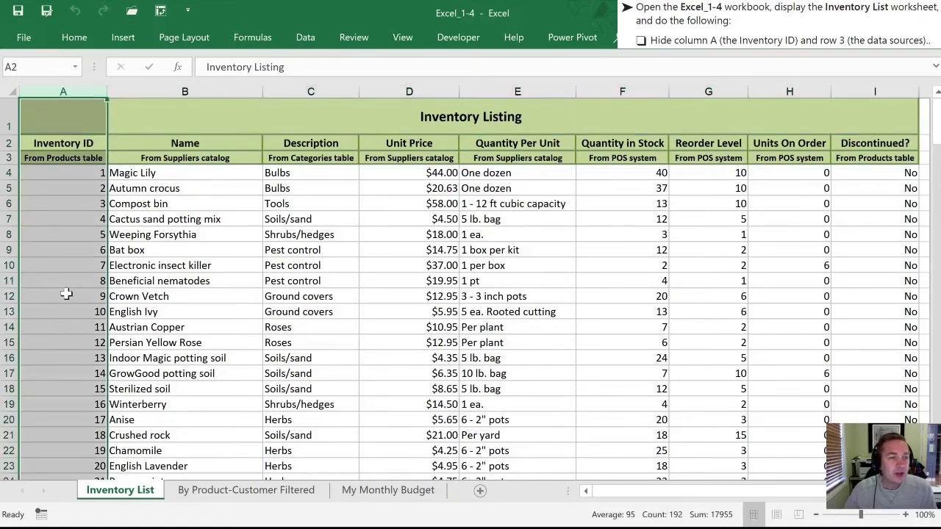
pyautogui.rightClick(65, 88)
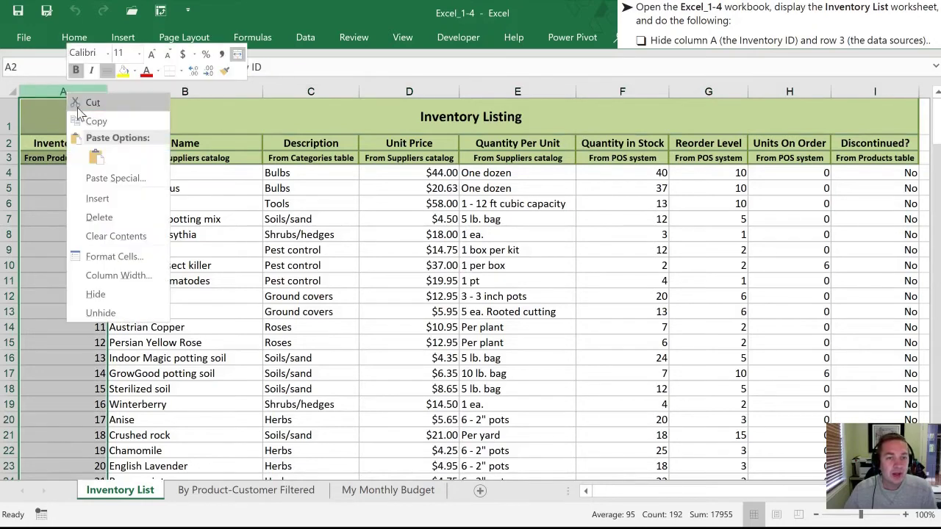
pyautogui.click(111, 297)
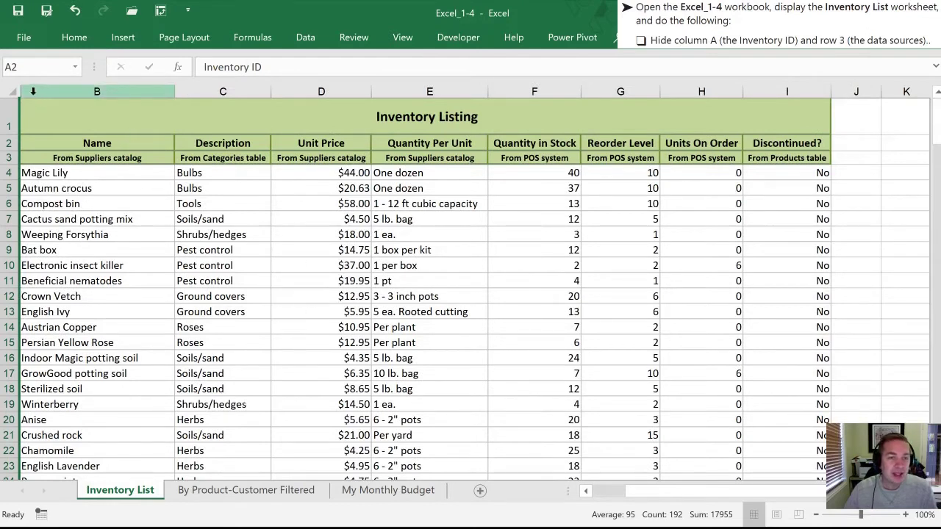
pyautogui.click(86, 235)
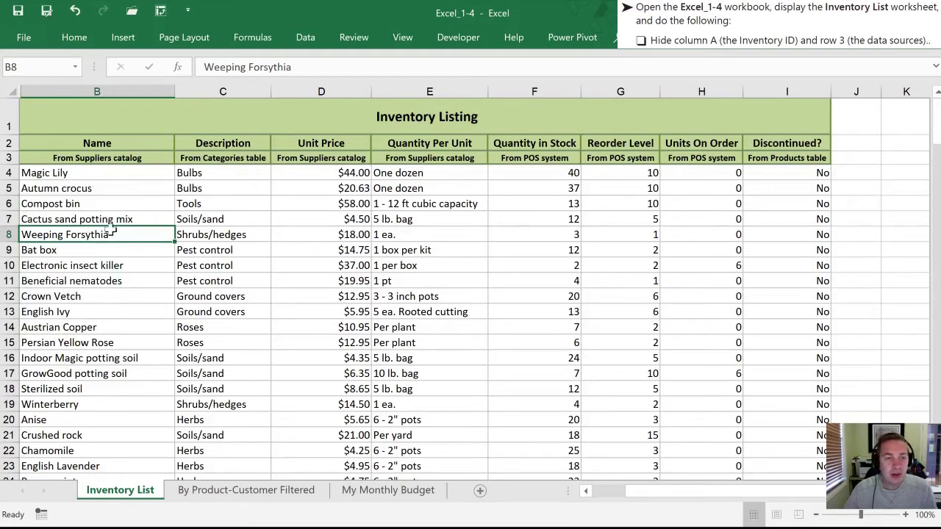
pyautogui.click(74, 13)
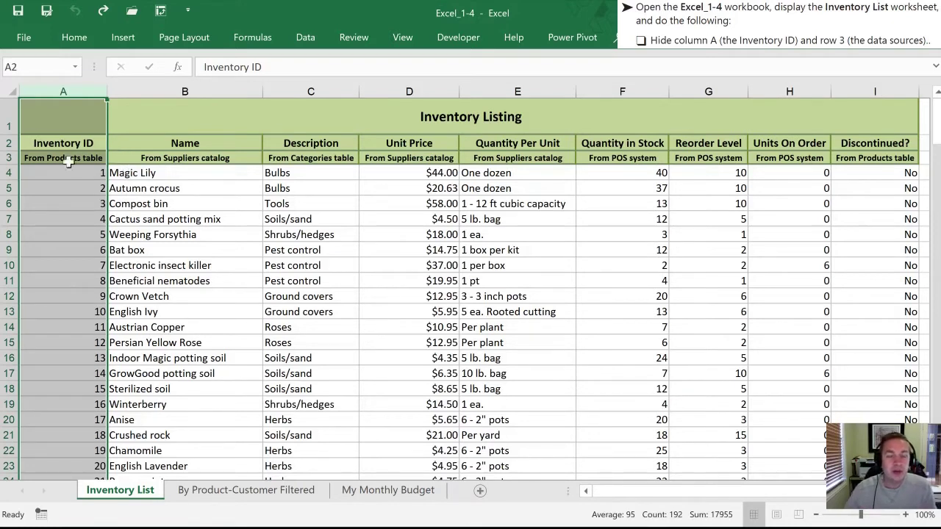
# Step: Hide the Inventory ID column (column A) with the Hide Columns command and collapse the ribbon
pyautogui.click(74, 38)
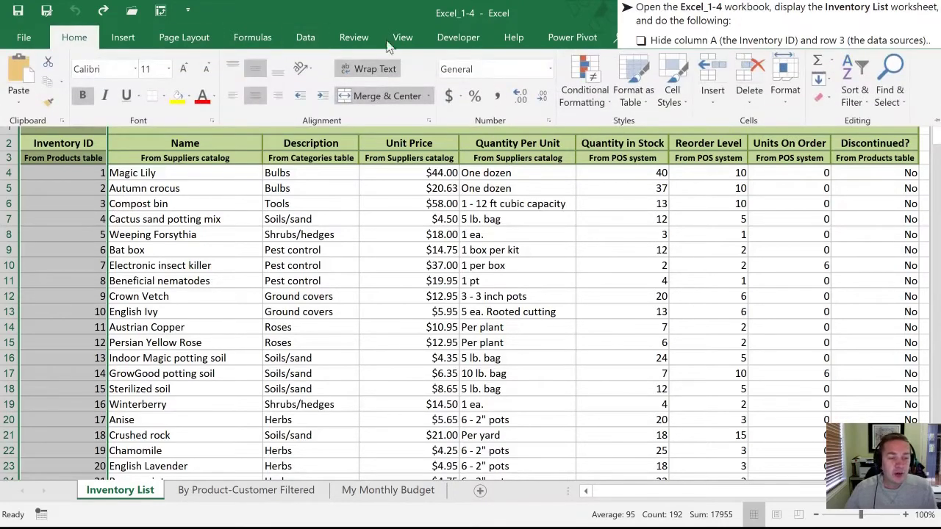
pyautogui.click(785, 98)
pyautogui.moveTo(834, 257)
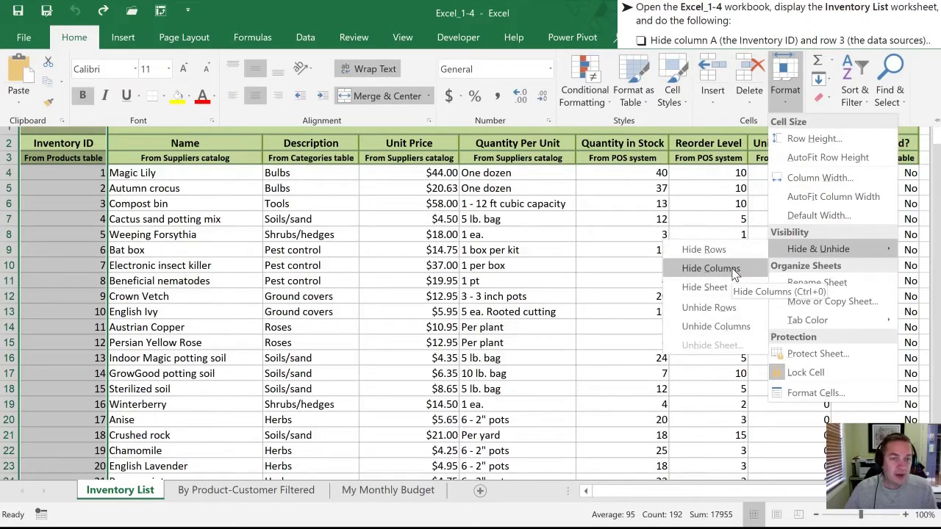
pyautogui.click(709, 269)
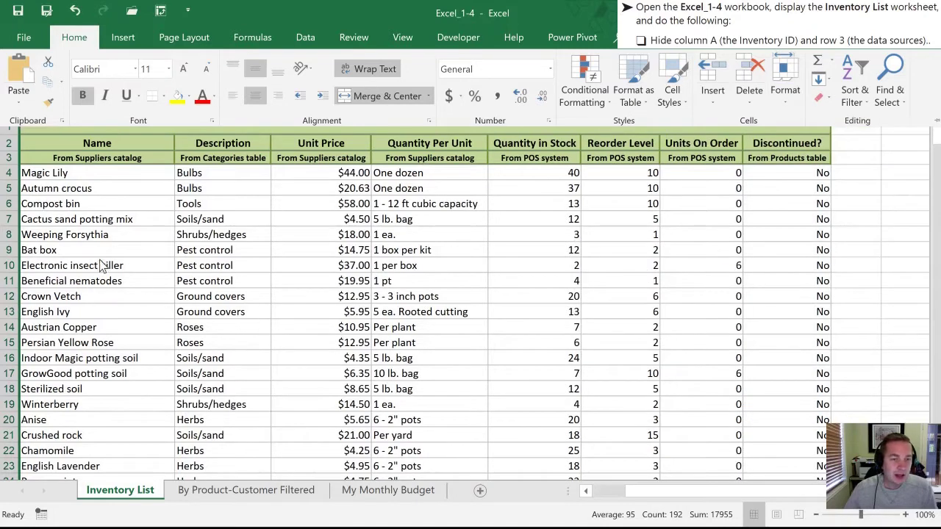
pyautogui.hotkey('ctrl', 'F1')
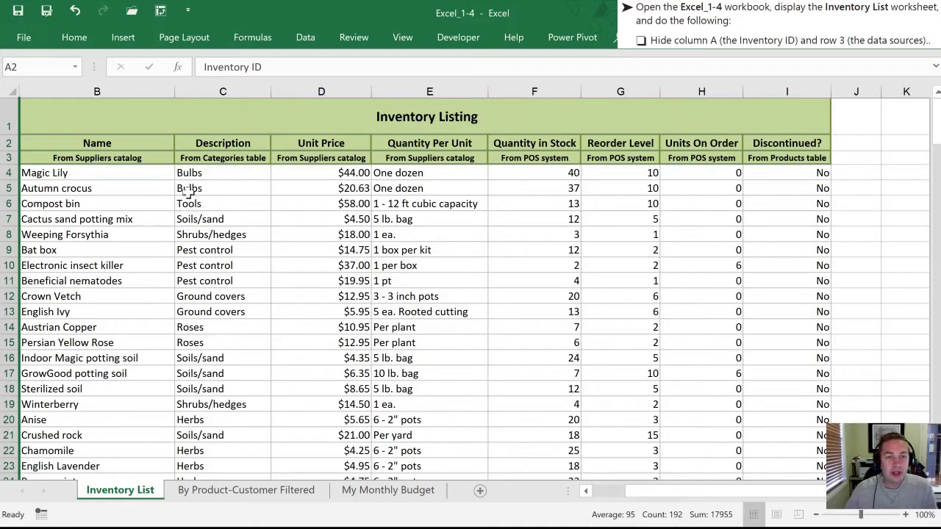
# Step: Hide row 3, which holds the data sources, on the Inventory List sheet
pyautogui.click(6, 157)
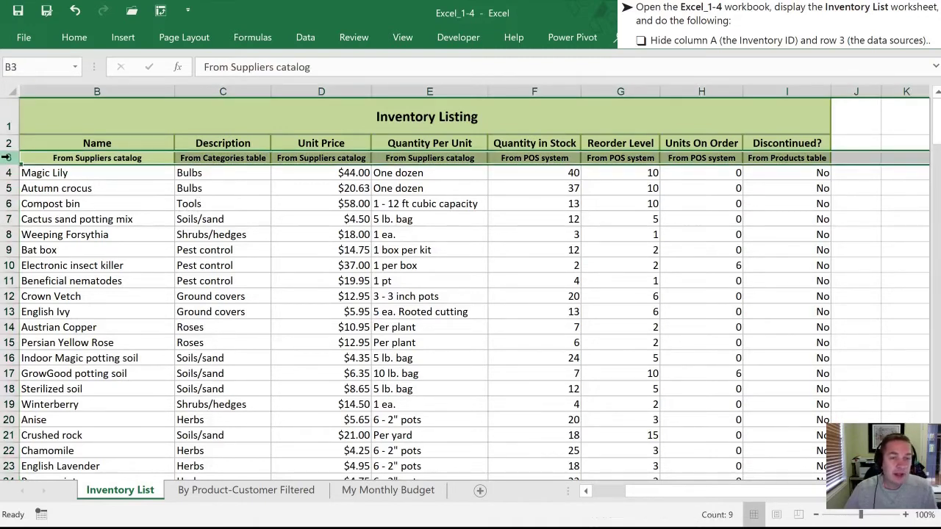
pyautogui.rightClick(6, 157)
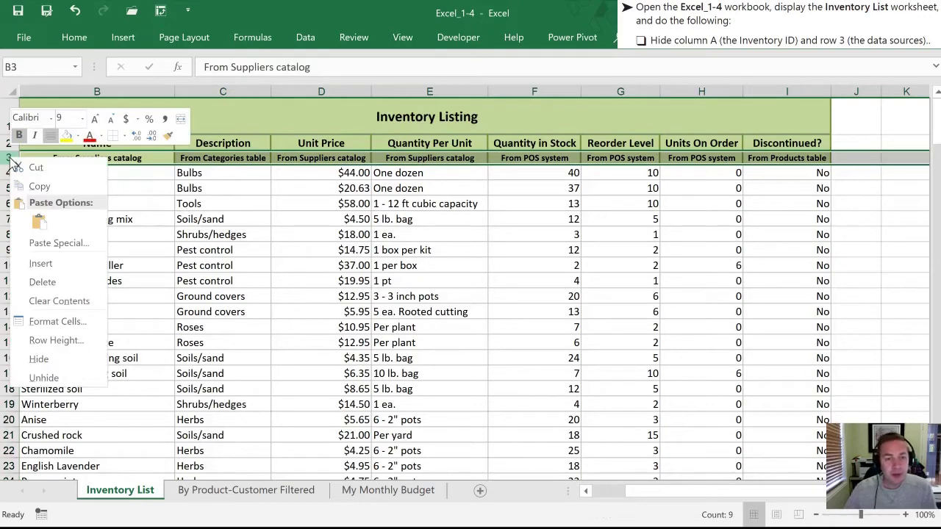
pyautogui.click(39, 359)
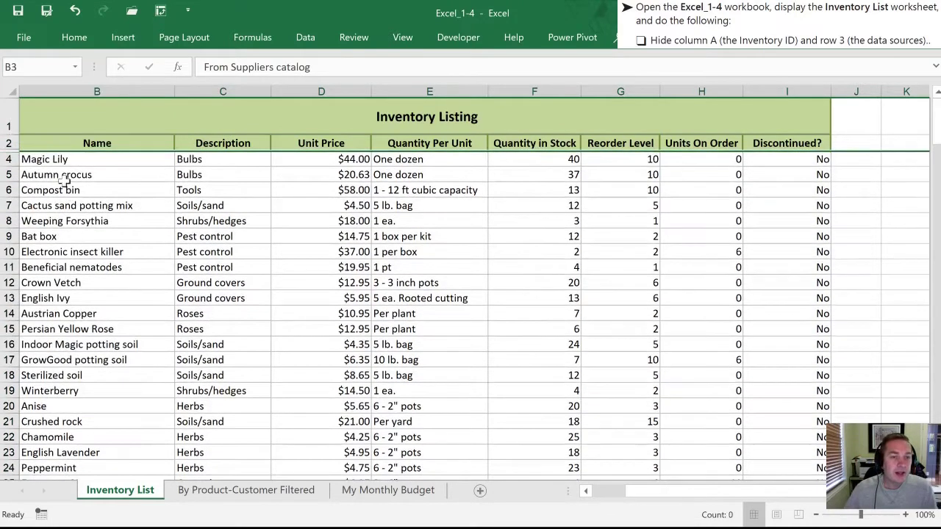
pyautogui.click(57, 161)
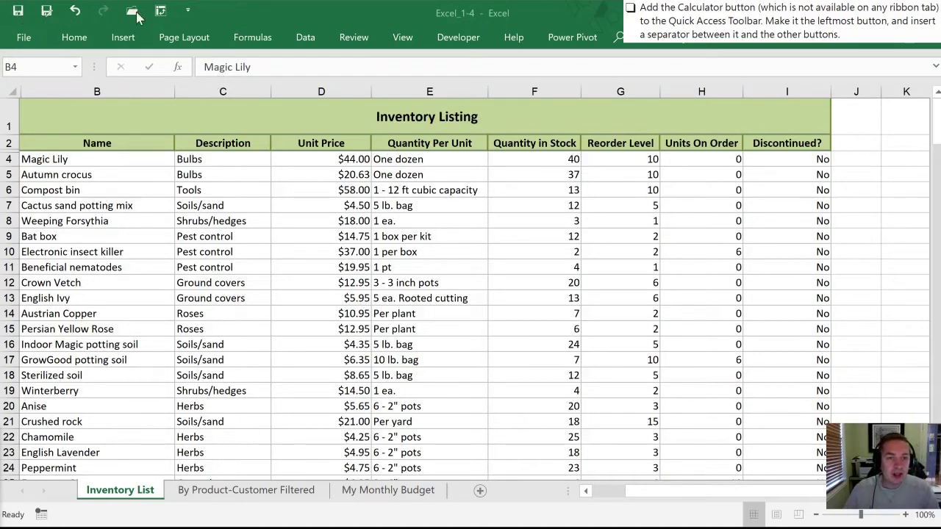
# Step: Display the key tips for the Quick Access Toolbar and ribbon, and dismiss them
pyautogui.click(295, 8)
pyautogui.press('alt')
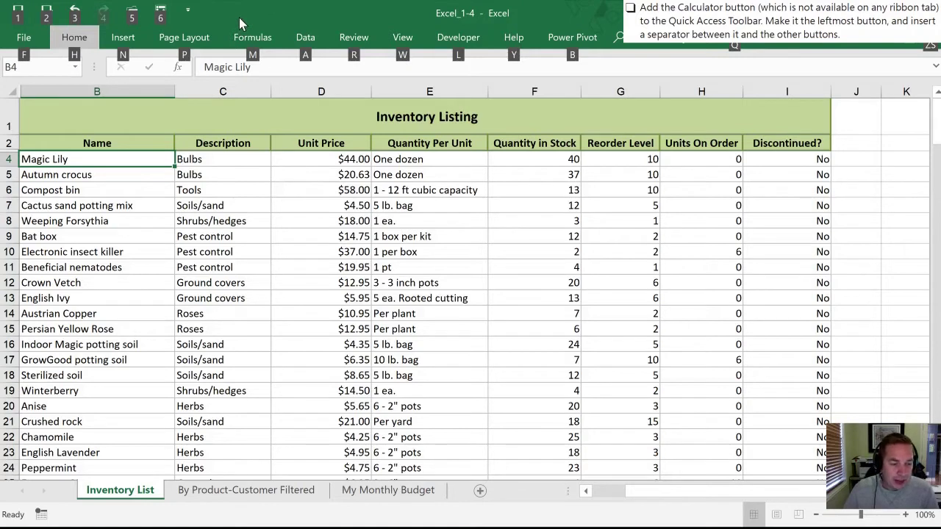
pyautogui.click(208, 220)
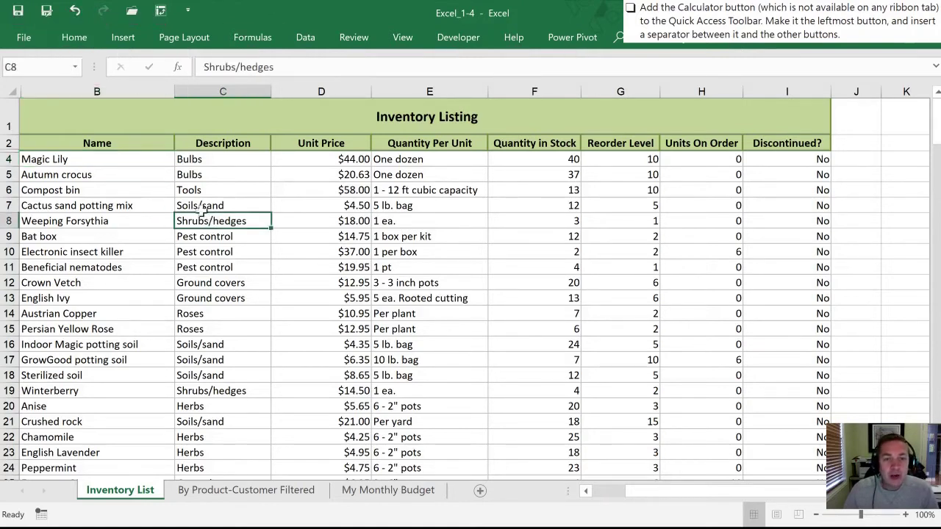
# Step: Add the Calculator command, found under Commands Not in the Ribbon, to the Quick Access Toolbar for all documents
pyautogui.click(189, 13)
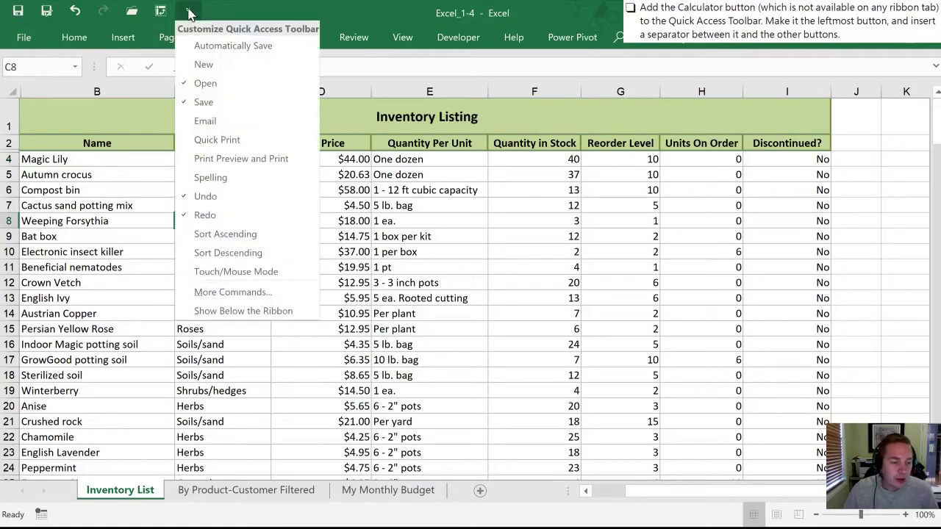
pyautogui.click(228, 293)
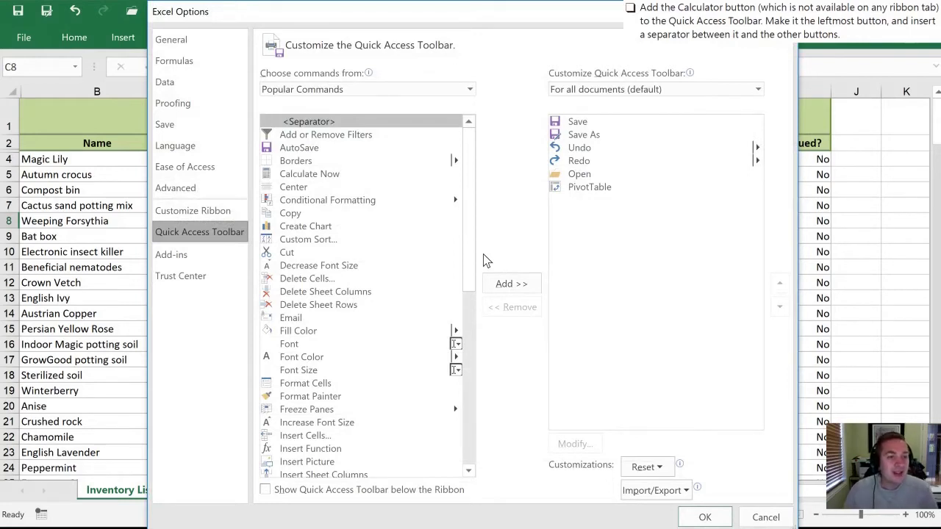
pyautogui.click(469, 90)
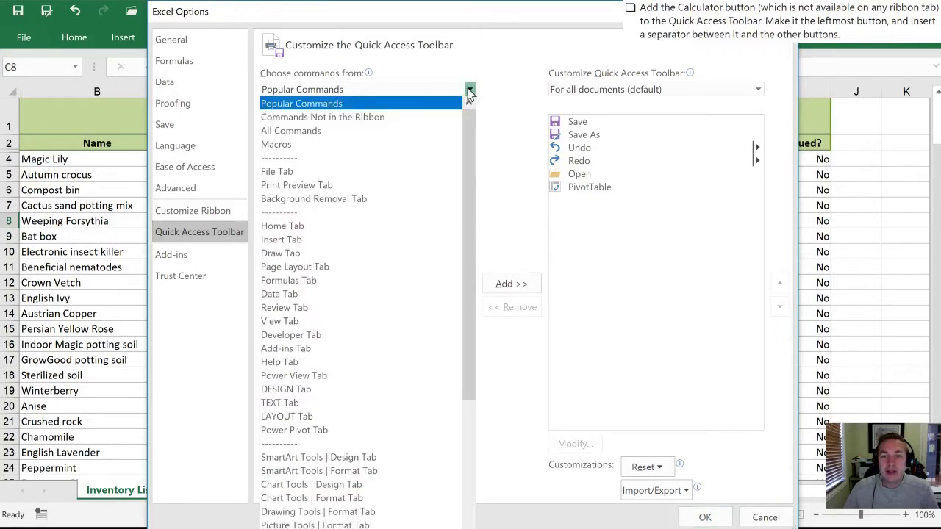
pyautogui.click(338, 119)
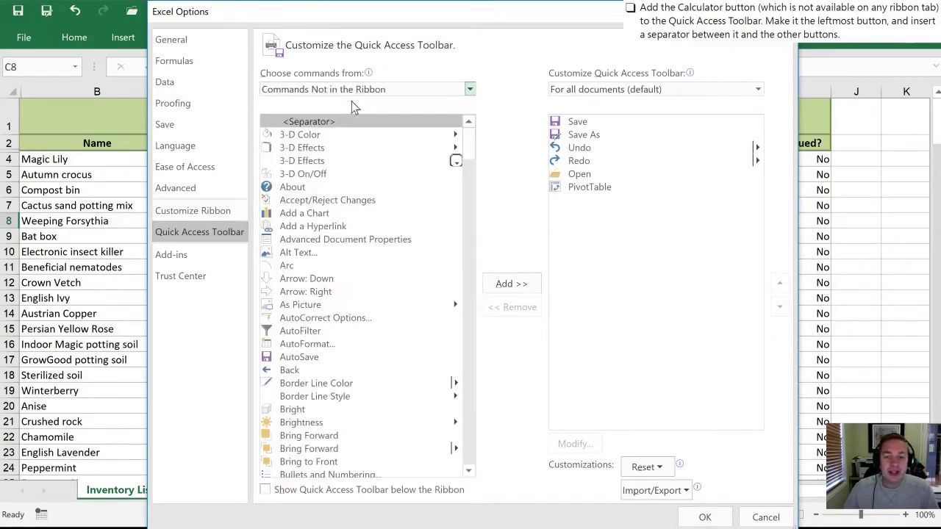
pyautogui.click(363, 124)
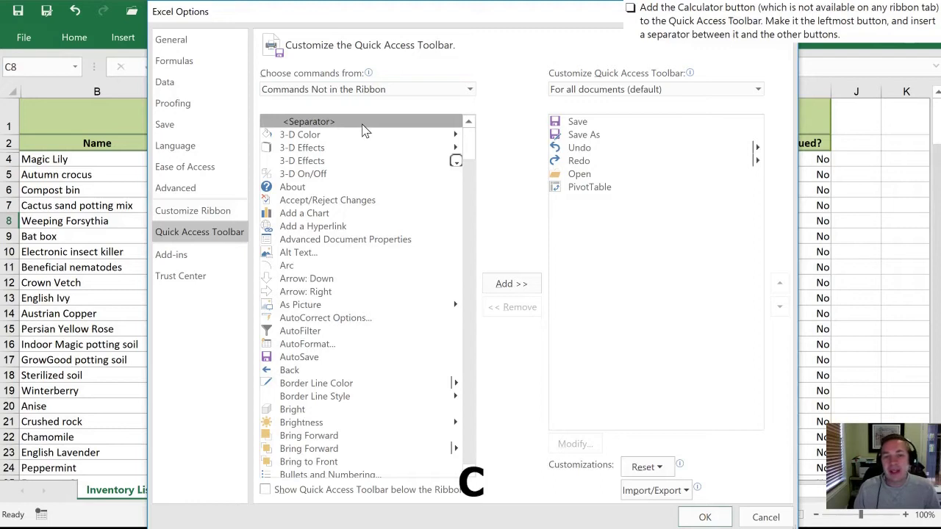
pyautogui.press('c')
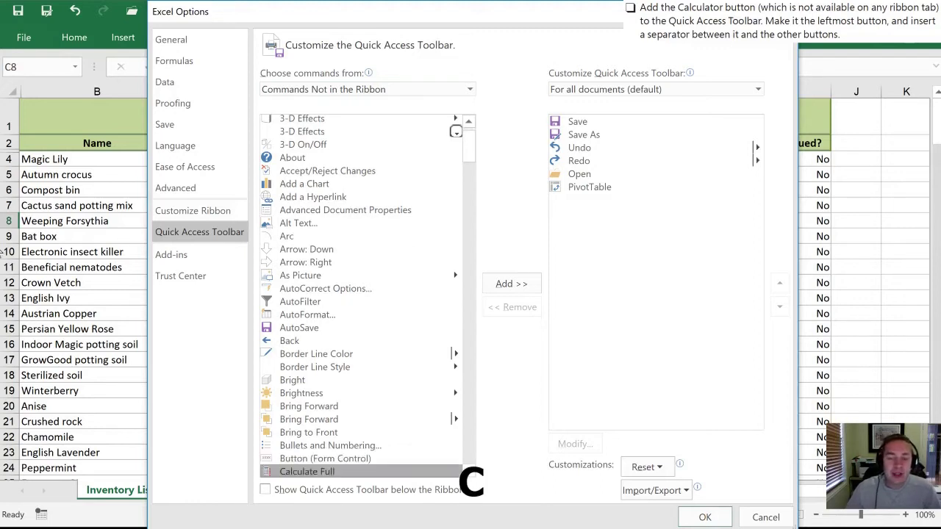
pyautogui.scroll(-3, 360, 316)
pyautogui.scroll(-6, 360, 330)
pyautogui.click(300, 147)
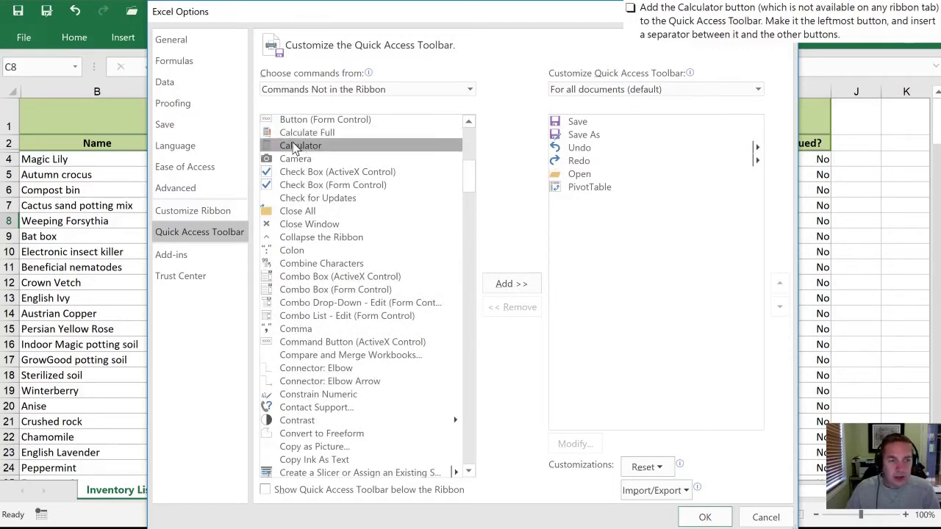
pyautogui.click(503, 286)
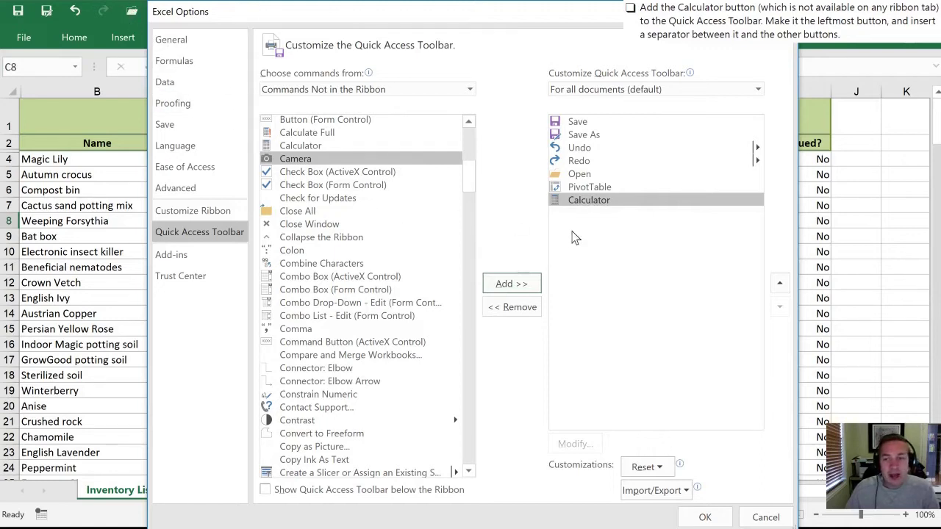
# Step: Move Calculator to the first position in the Quick Access Toolbar command order
pyautogui.click(581, 200)
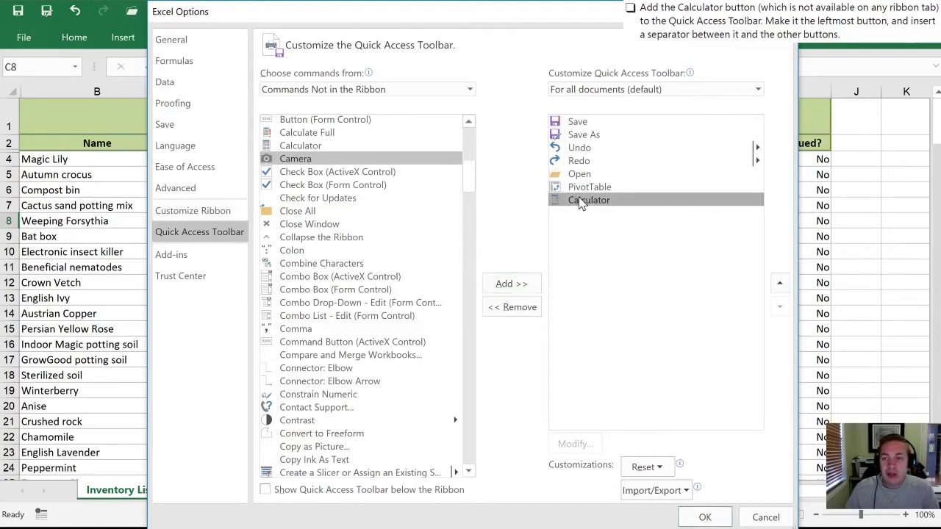
pyautogui.click(780, 285)
pyautogui.click(780, 285)
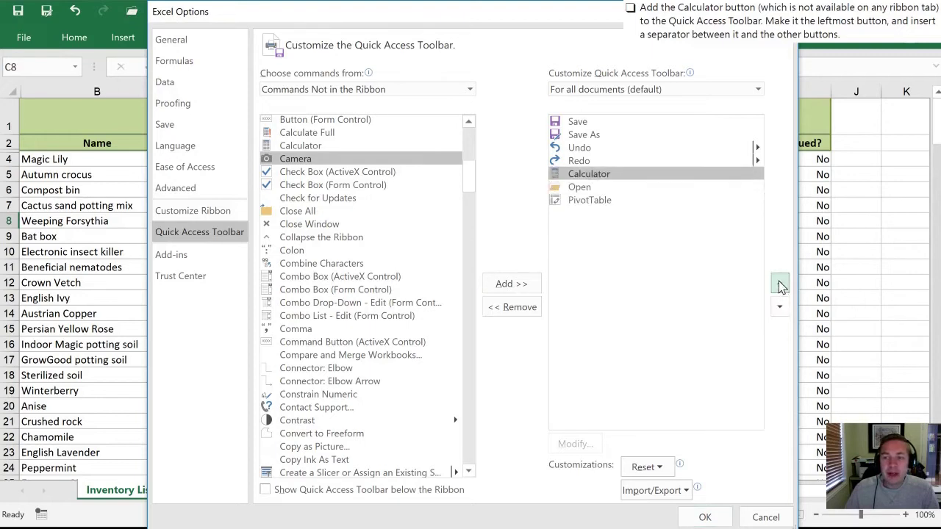
pyautogui.click(781, 286)
pyautogui.click(780, 285)
pyautogui.click(781, 285)
pyautogui.click(781, 286)
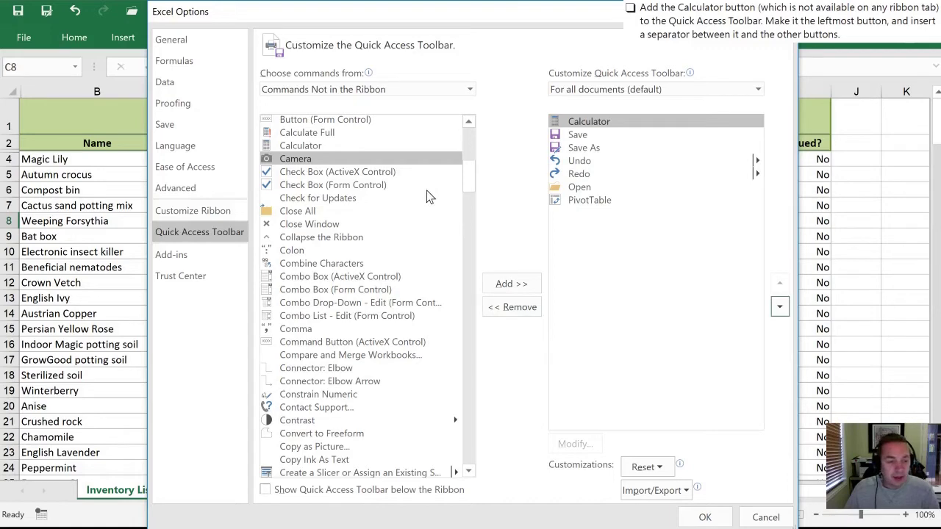
# Step: Insert a separator directly after Calculator in the Quick Access Toolbar command order
pyautogui.moveTo(471, 187); pyautogui.dragTo(471, 141)
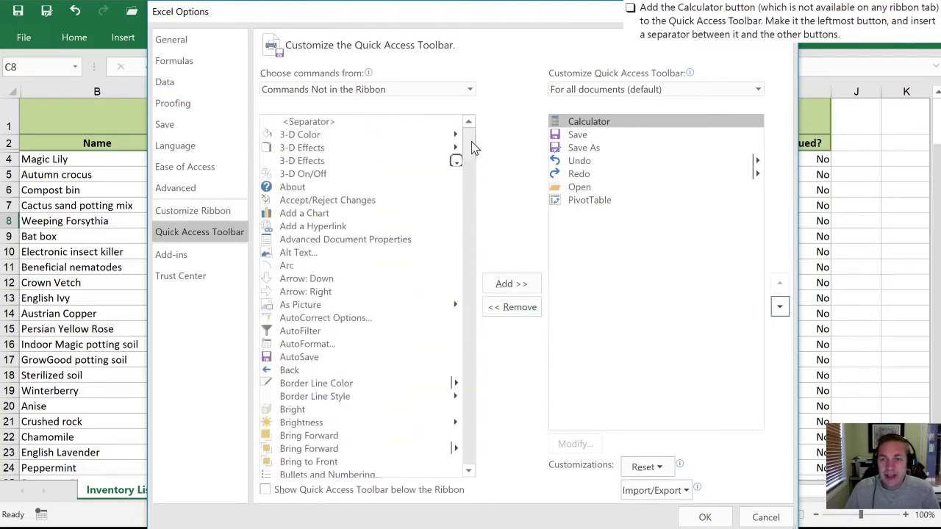
pyautogui.click(307, 123)
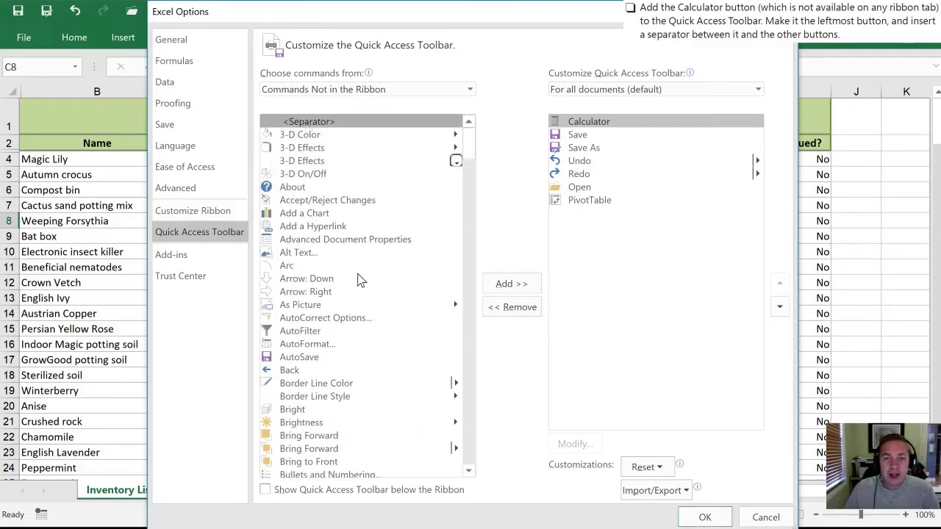
pyautogui.click(500, 278)
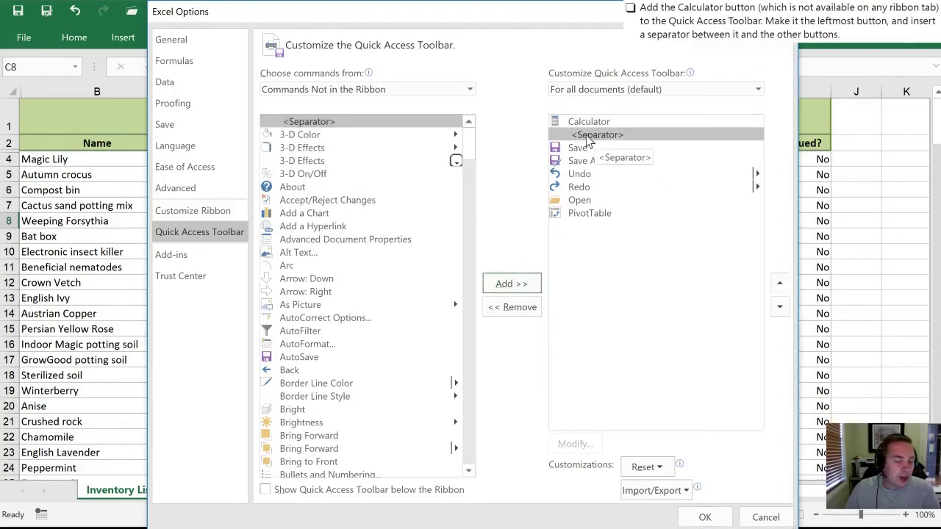
# Step: Move the separator down three positions and back up to directly below Calculator
pyautogui.click(780, 309)
pyautogui.click(780, 308)
pyautogui.click(780, 308)
pyautogui.click(779, 284)
pyautogui.click(780, 285)
pyautogui.click(780, 287)
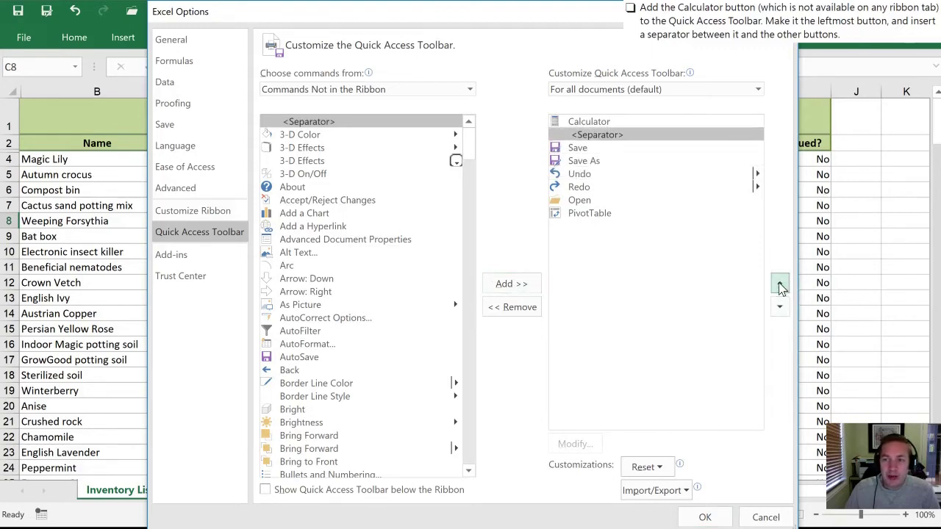
# Step: Apply the Quick Access Toolbar customization
pyautogui.click(705, 518)
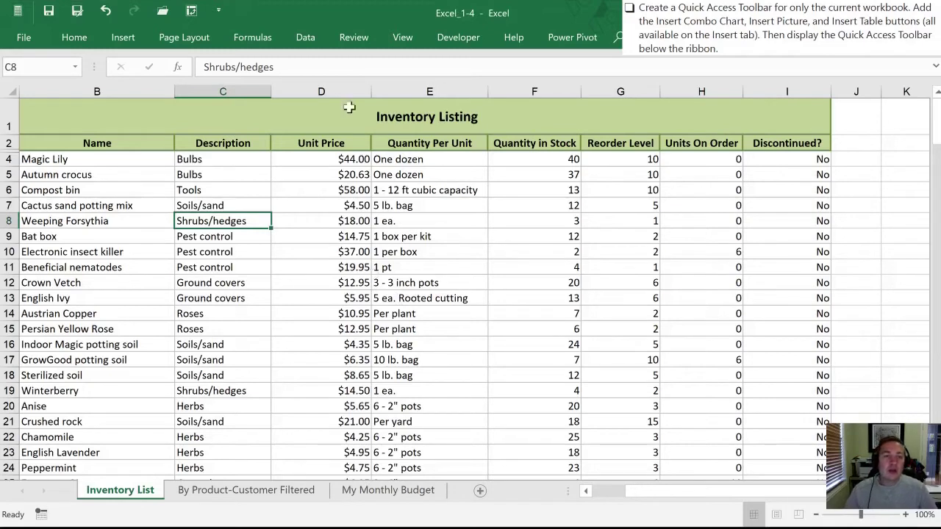
# Step: Customize a Quick Access Toolbar for Excel_1-4.xlsx only and add the Insert Combo Chart command to it
pyautogui.click(219, 11)
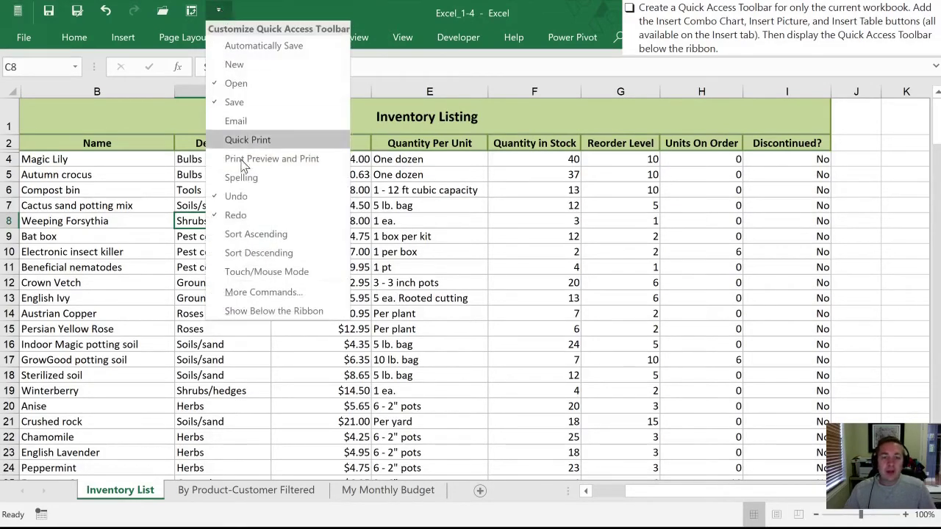
pyautogui.click(263, 298)
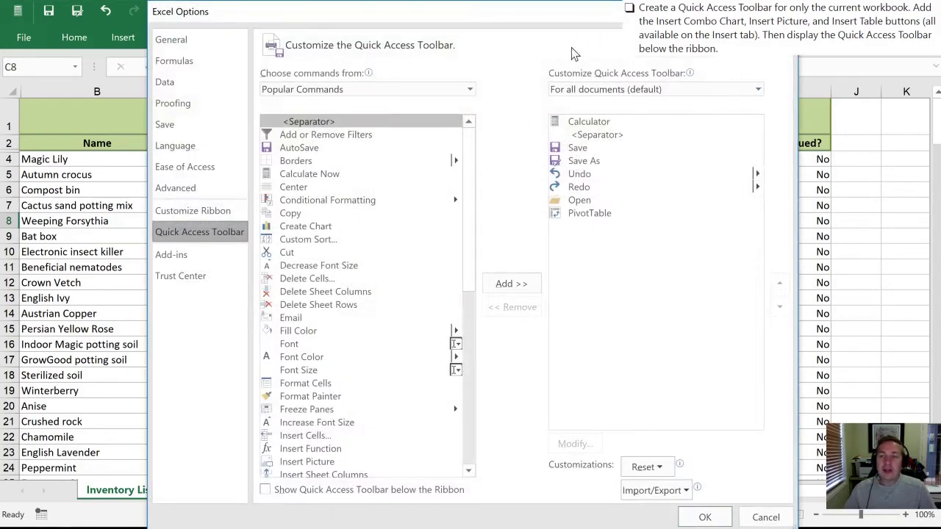
pyautogui.click(757, 89)
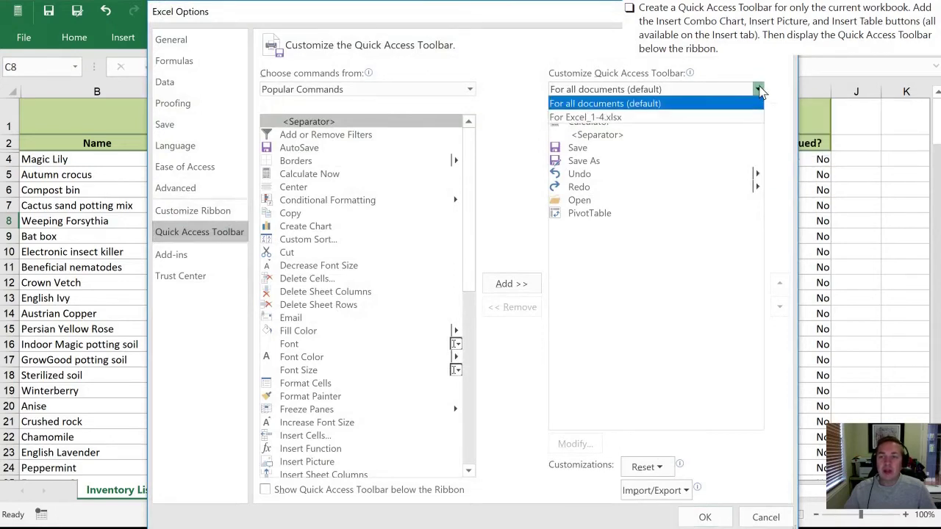
pyautogui.click(599, 118)
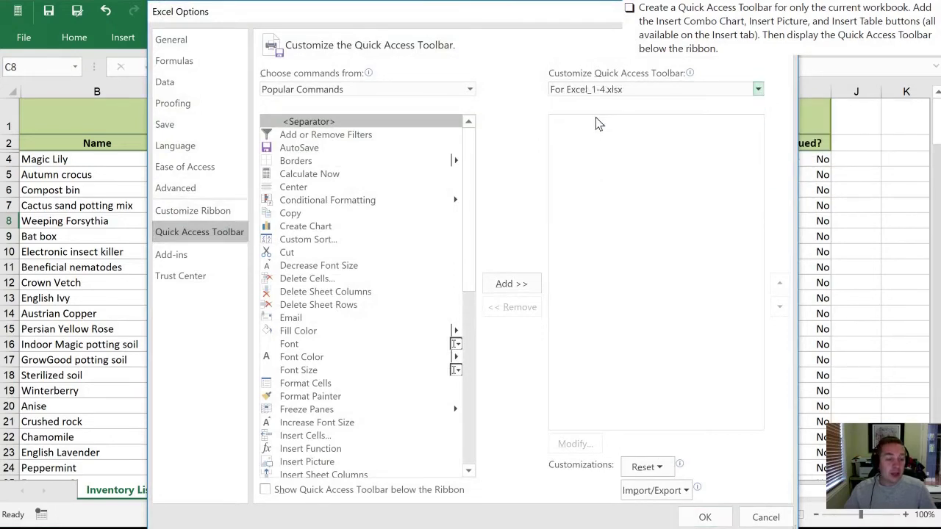
pyautogui.click(469, 90)
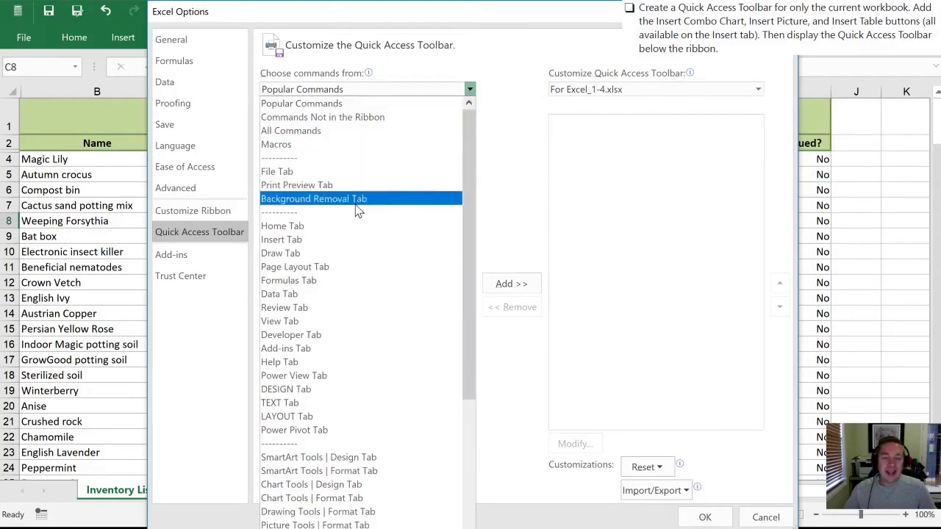
pyautogui.click(281, 243)
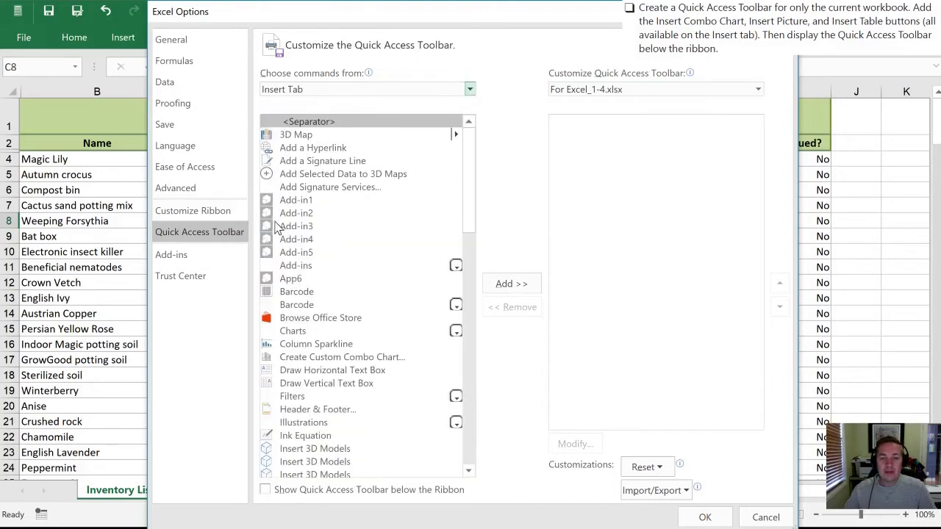
pyautogui.scroll(-9, 467, 173)
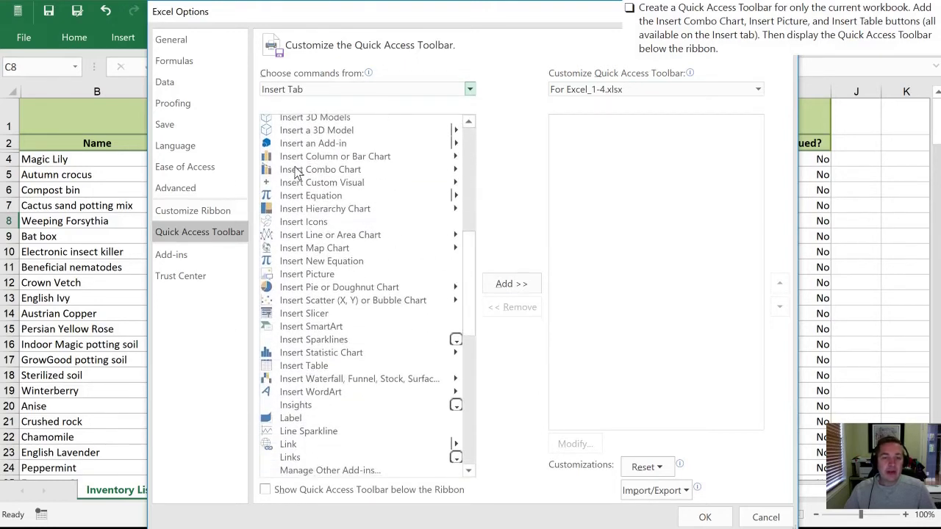
pyautogui.click(296, 170)
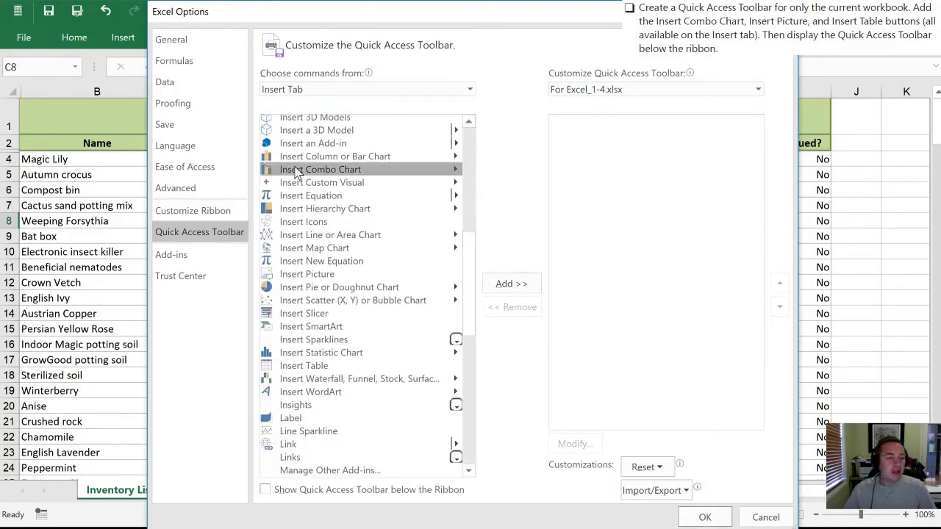
pyautogui.click(501, 283)
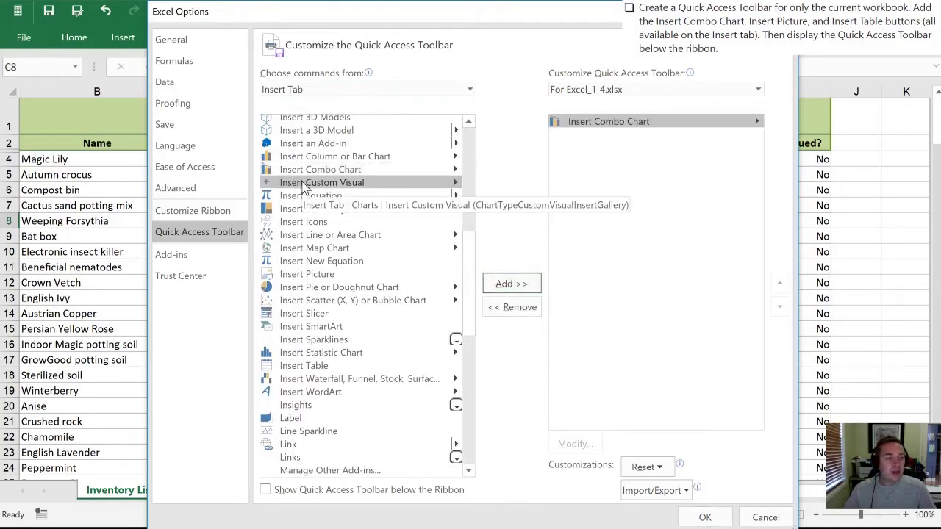
# Step: Add the Insert Picture and Insert Table commands to the Excel_1-4.xlsx Quick Access Toolbar, after Insert Combo Chart
pyautogui.click(329, 274)
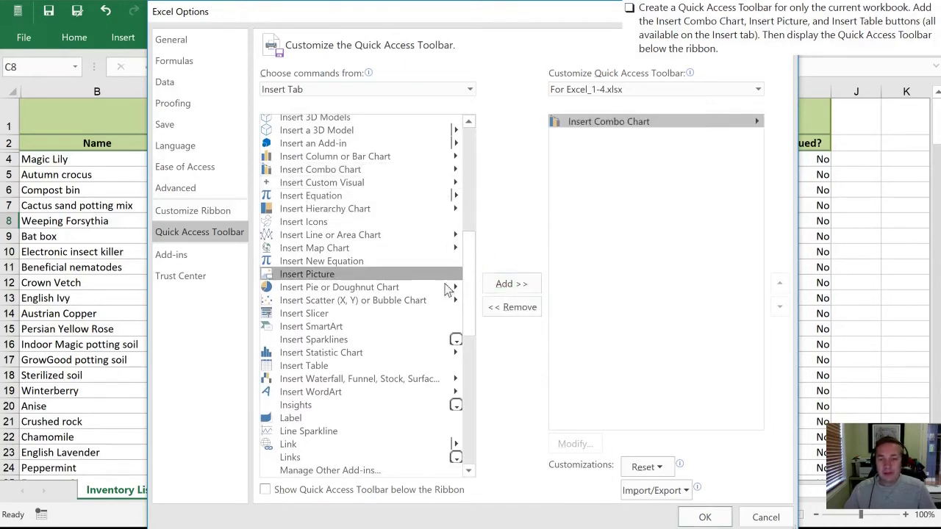
pyautogui.click(504, 284)
pyautogui.click(322, 365)
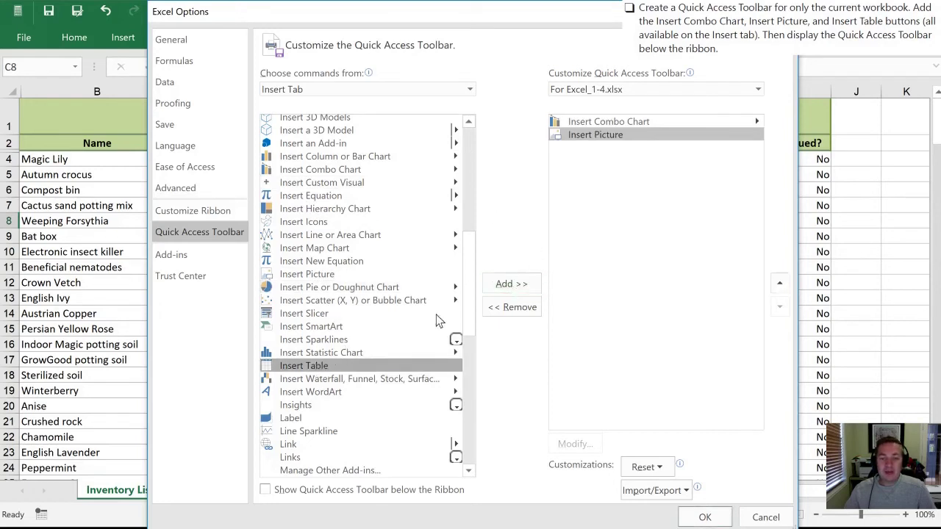
pyautogui.click(499, 284)
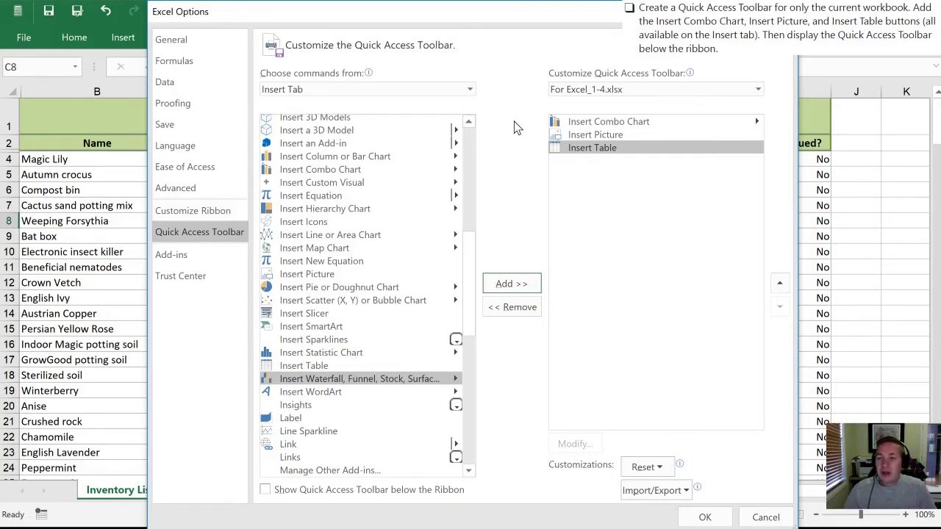
# Step: Apply the workbook's toolbar customization and display the Quick Access Toolbar below the ribbon
pyautogui.click(699, 517)
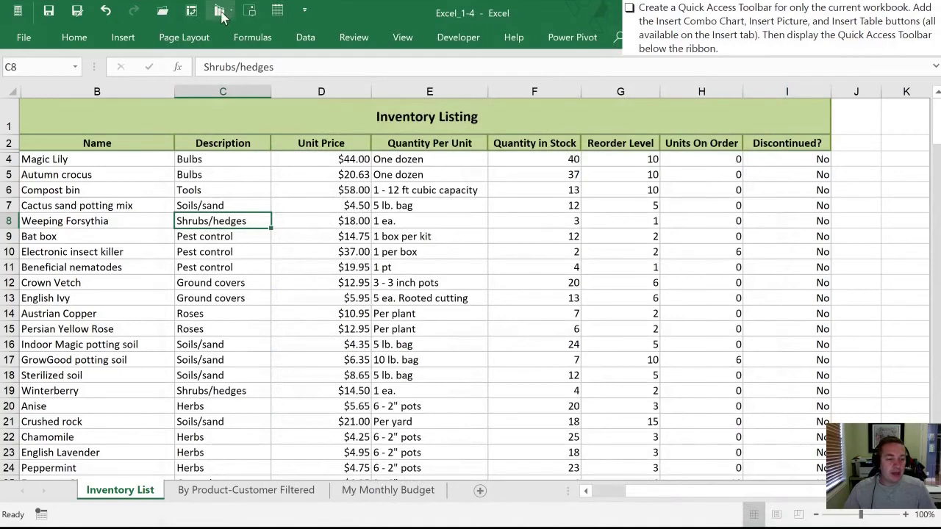
pyautogui.click(303, 12)
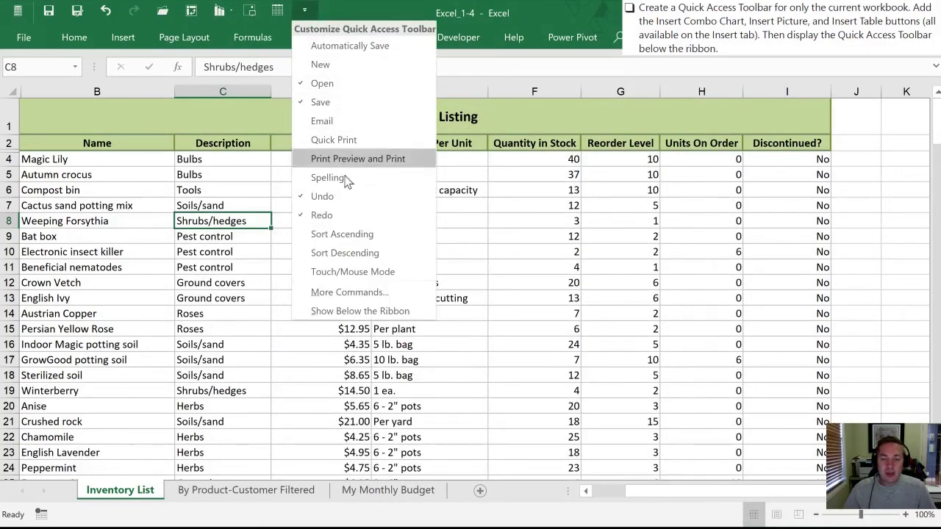
pyautogui.click(344, 309)
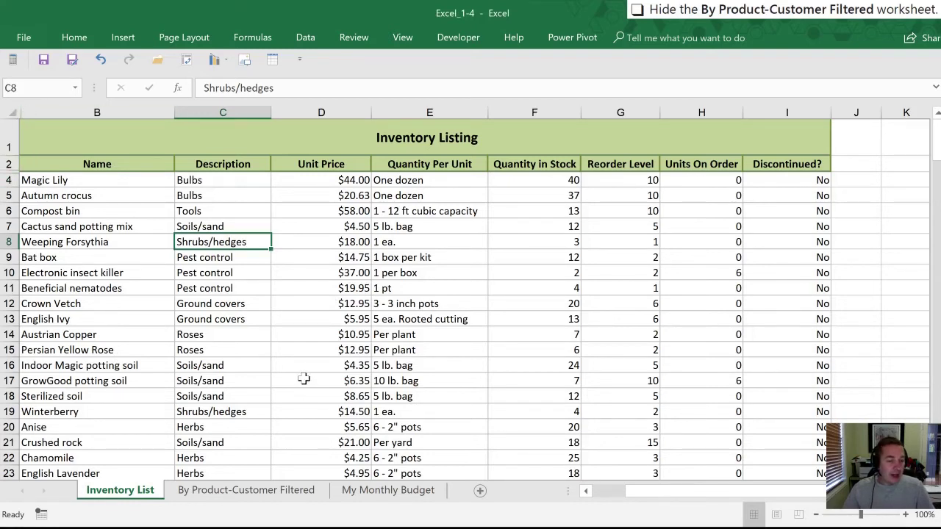
# Step: Shorten the workbook window from its lower edge and hide the By Product-Customer Filtered worksheet
pyautogui.click(201, 496)
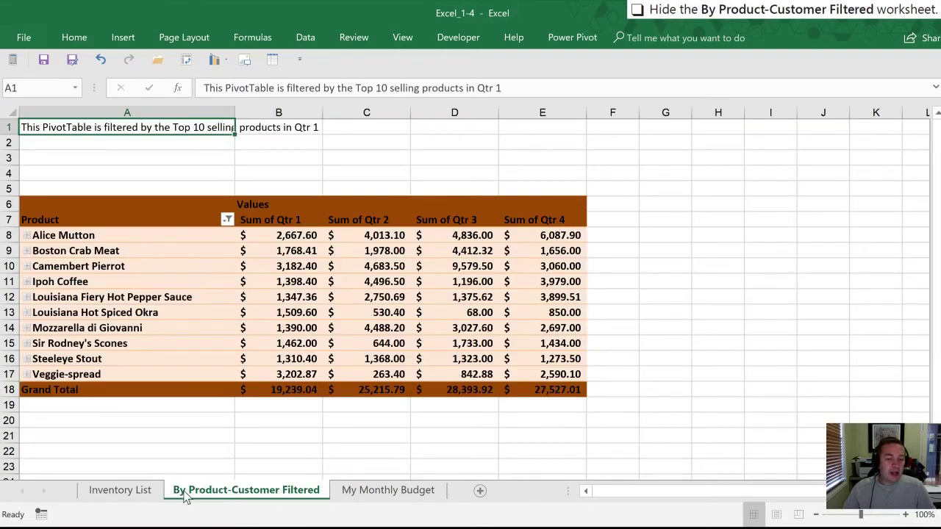
pyautogui.rightClick(226, 497)
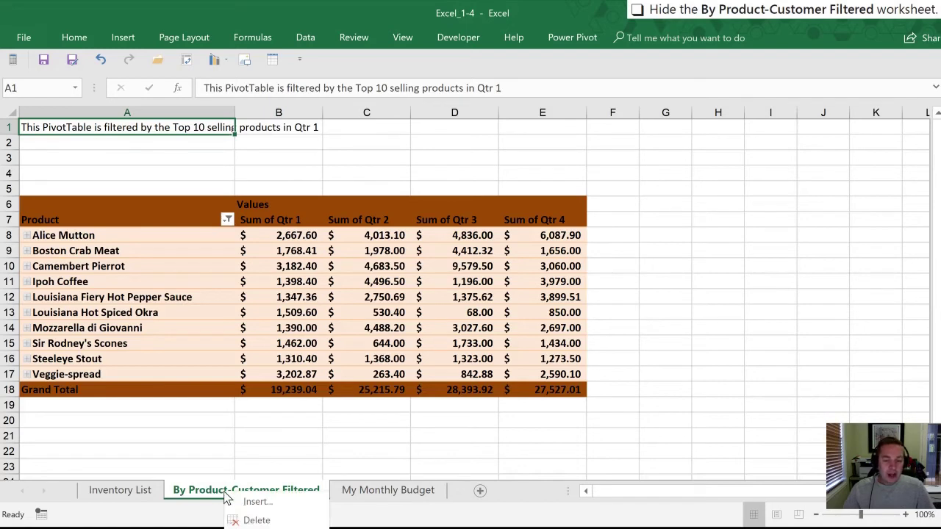
pyautogui.click(566, 522)
pyautogui.moveTo(566, 522); pyautogui.dragTo(531, 325)
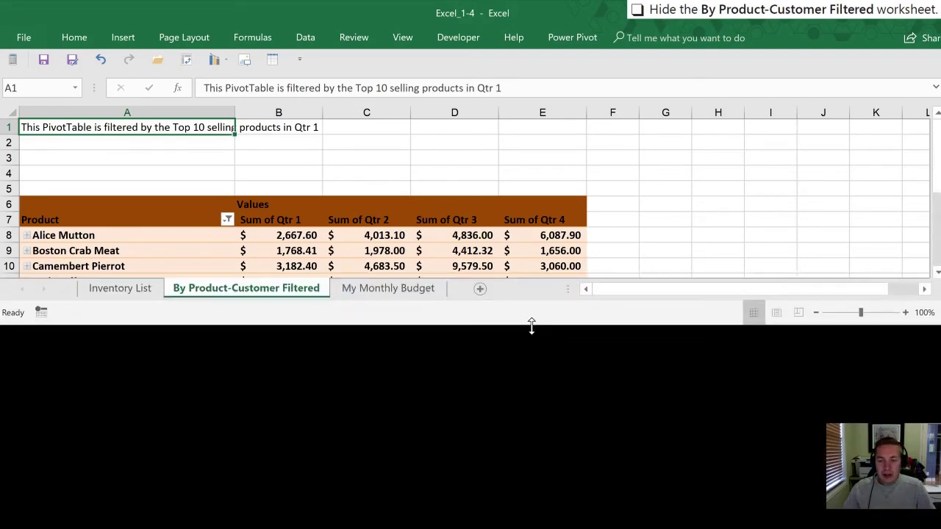
pyautogui.rightClick(233, 293)
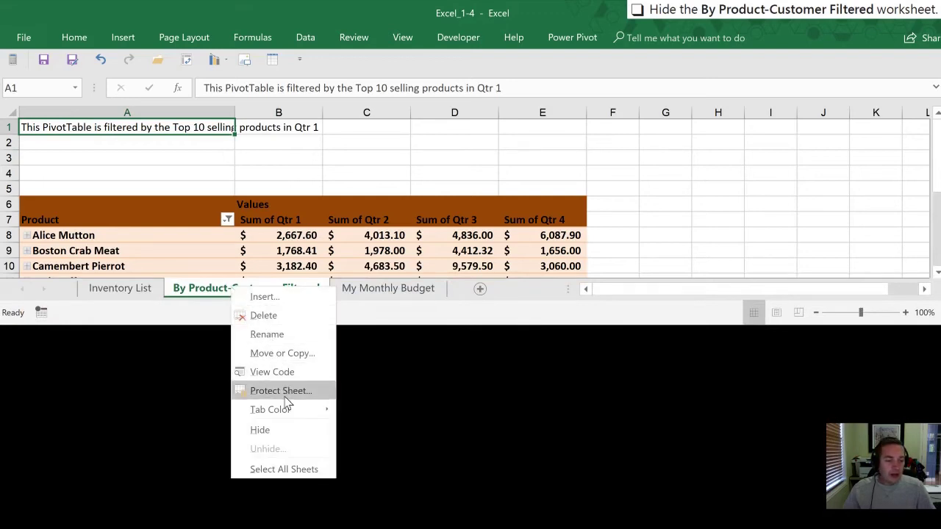
pyautogui.click(265, 430)
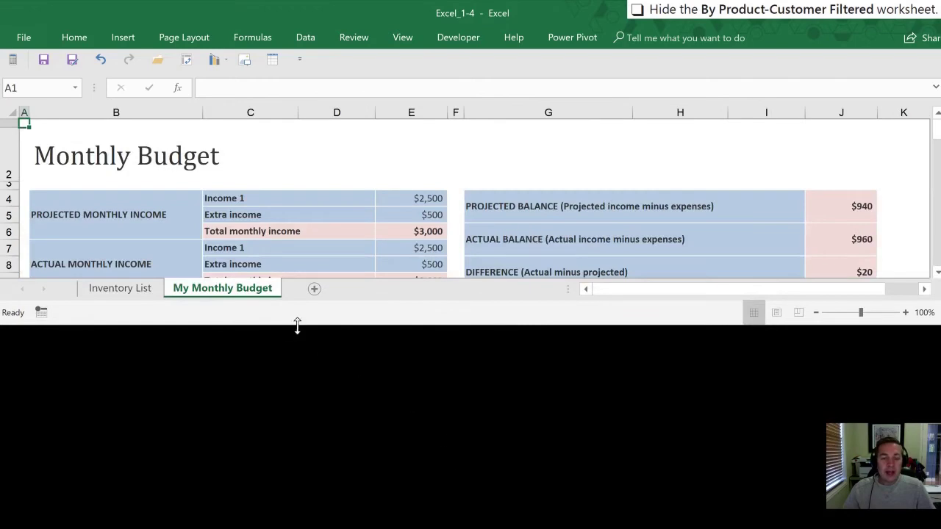
# Step: Look through the remaining sheets, unhide the By Product-Customer Filtered worksheet, and stretch the workbook window back to nearly full height
pyautogui.click(119, 288)
pyautogui.click(220, 289)
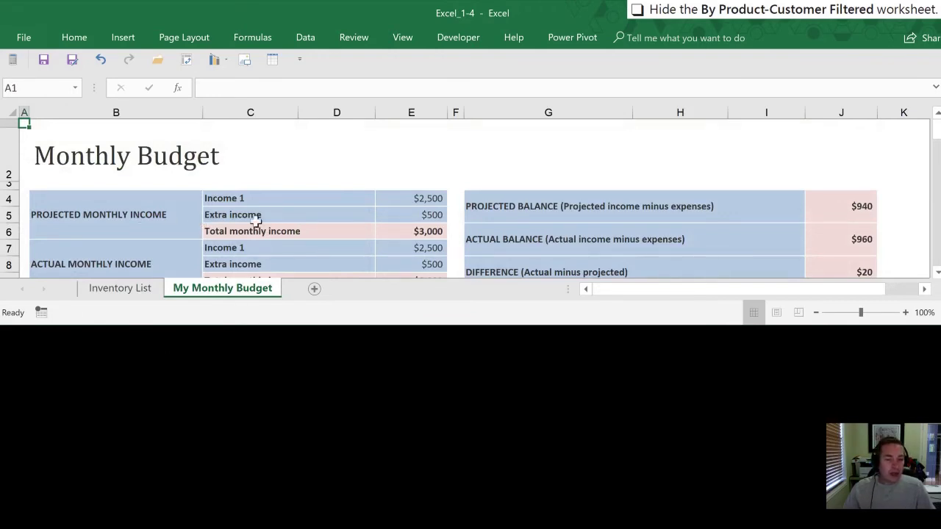
pyautogui.click(118, 289)
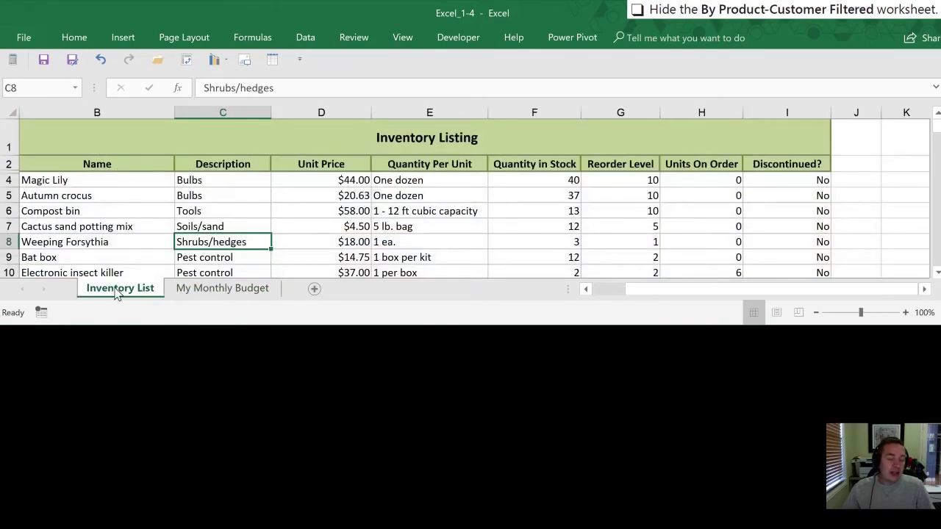
pyautogui.rightClick(116, 292)
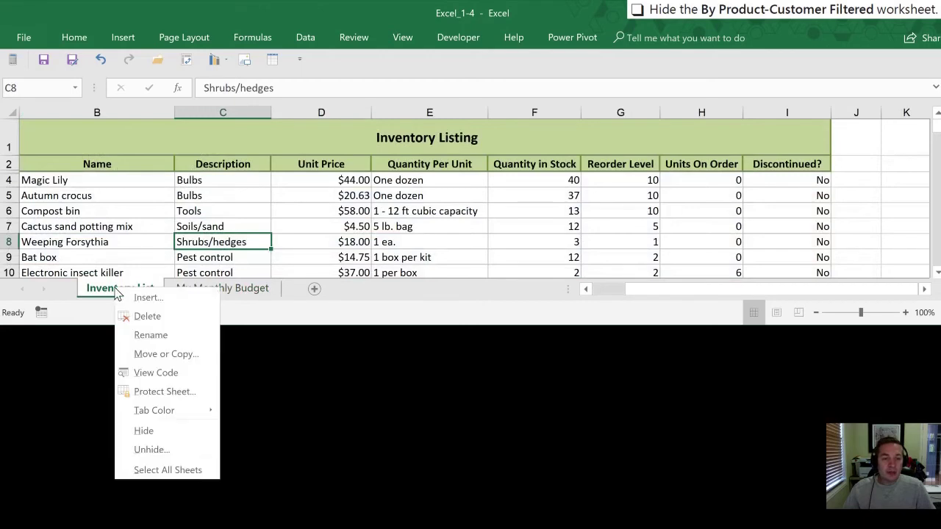
pyautogui.click(142, 448)
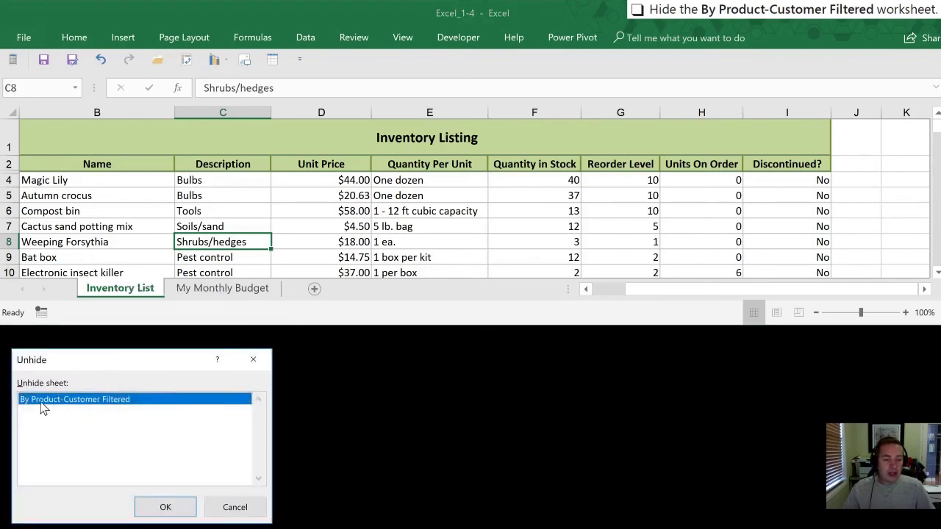
pyautogui.click(163, 508)
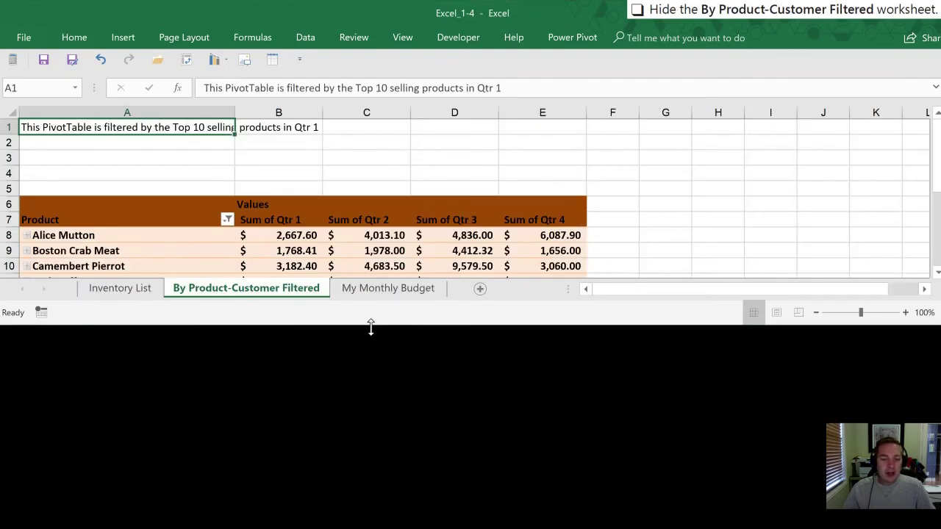
pyautogui.moveTo(370, 328); pyautogui.dragTo(370, 520)
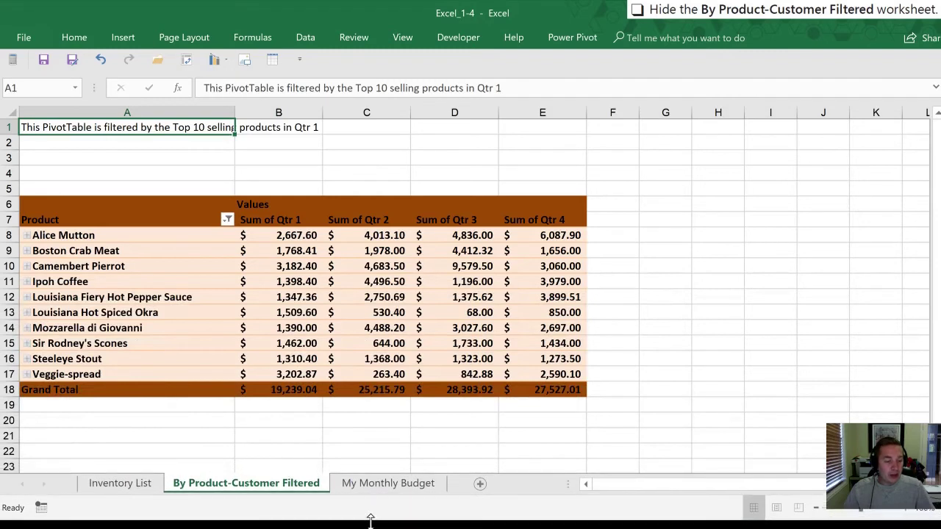
# Step: Hide the By Product-Customer Filtered worksheet with the Hide Sheet command
pyautogui.click(245, 420)
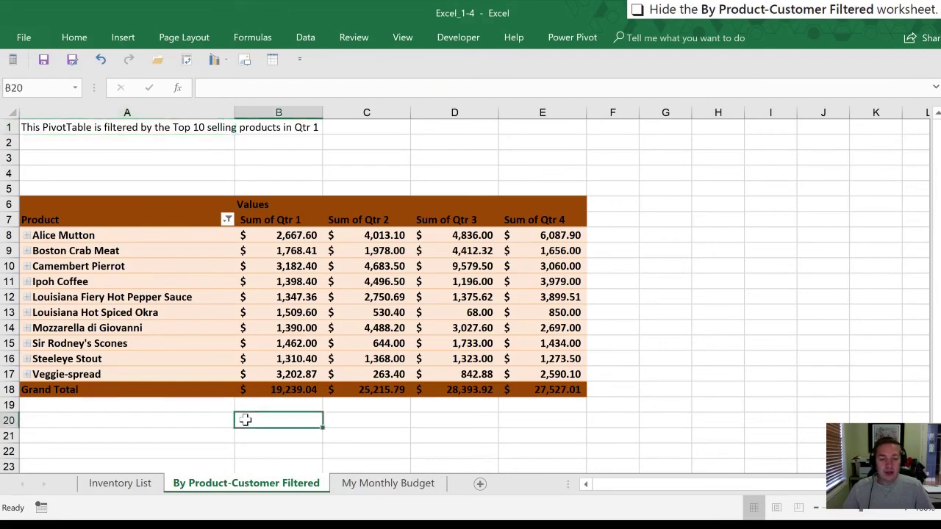
pyautogui.click(66, 38)
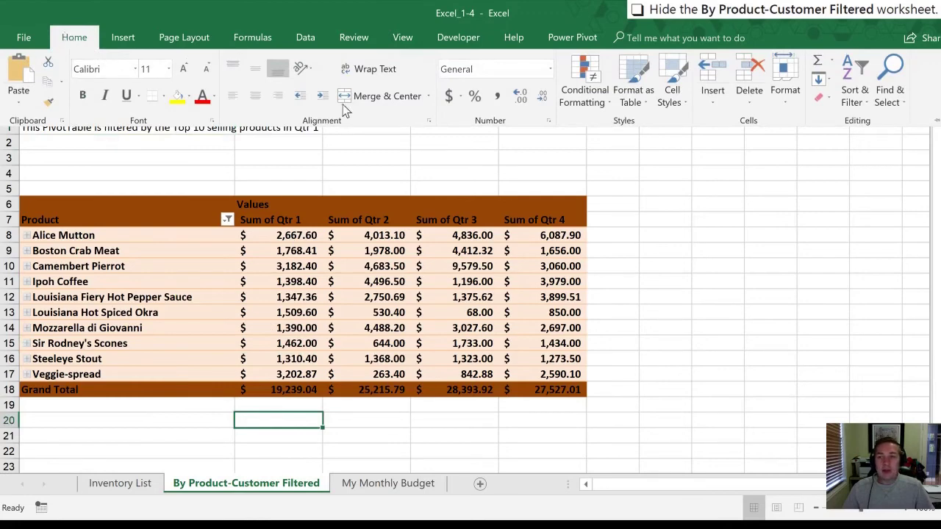
pyautogui.click(785, 90)
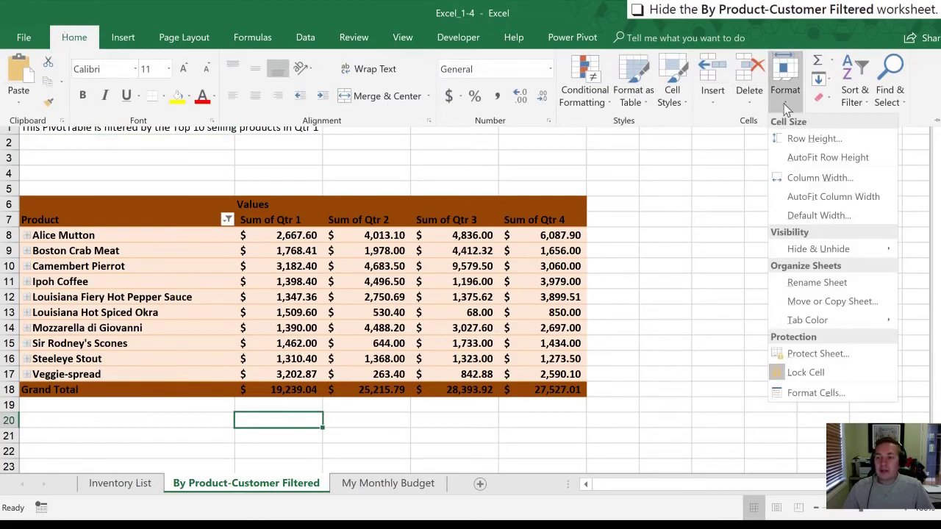
pyautogui.moveTo(796, 250)
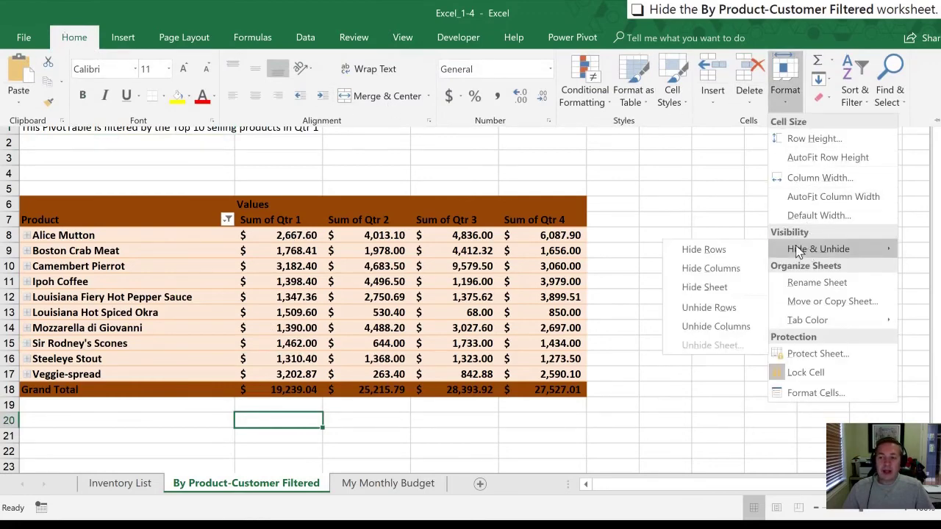
pyautogui.click(702, 288)
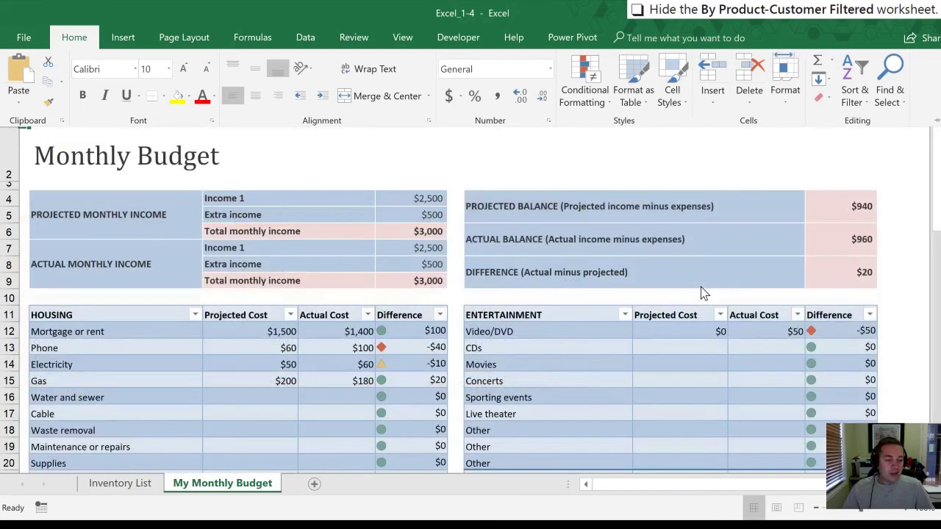